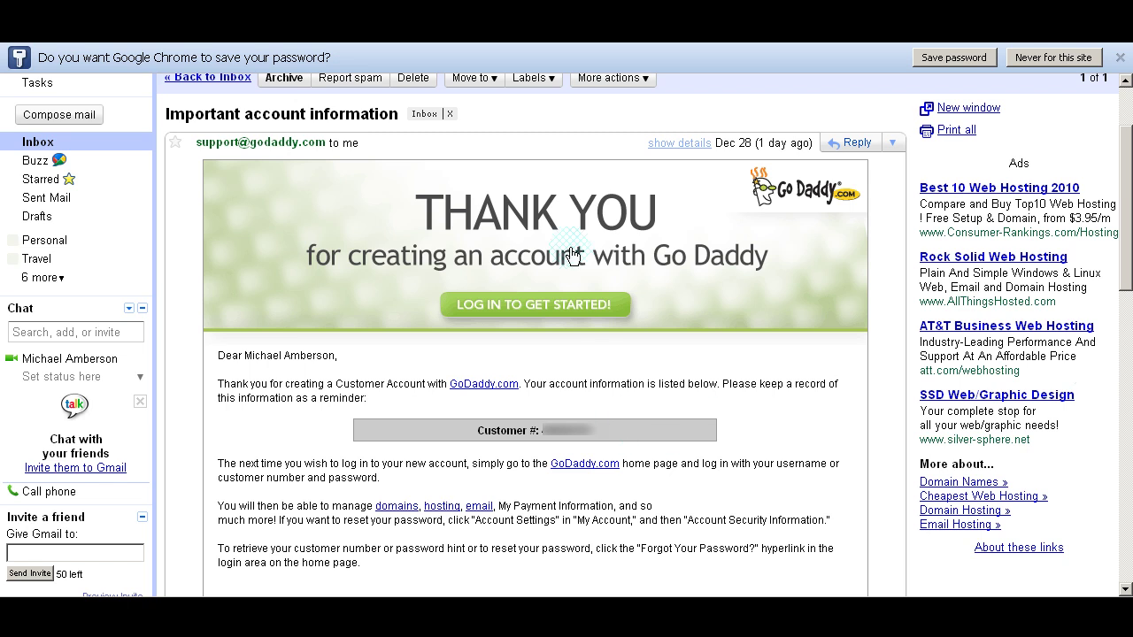
Open GoDaddy from the email link and sign in with the autocompleted account username.
left_click(556, 314)
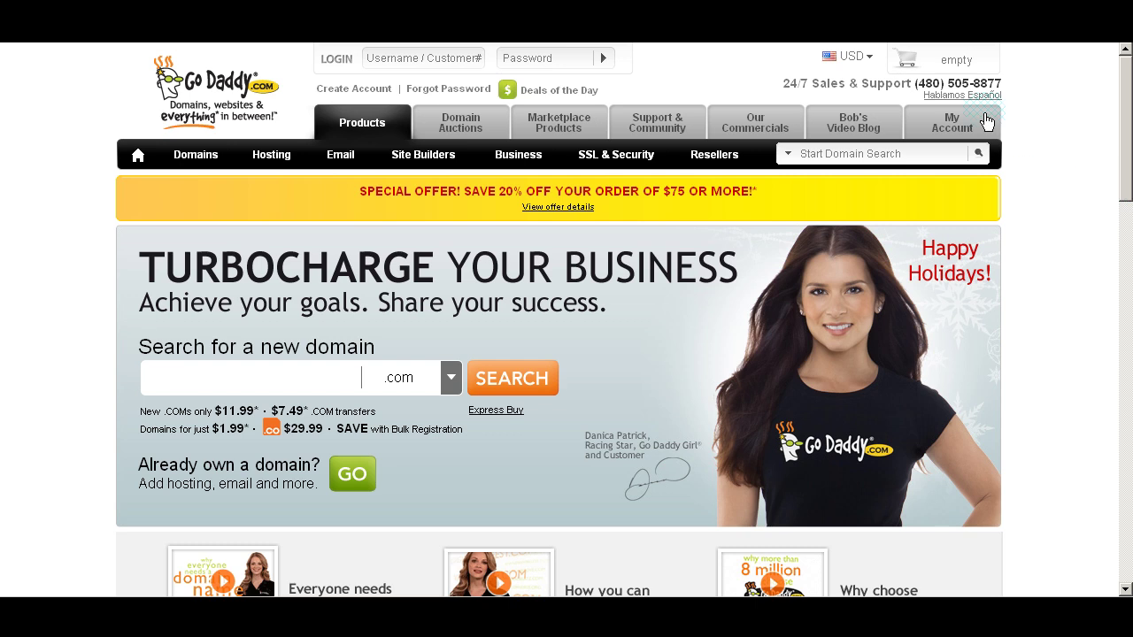
left_click(452, 57)
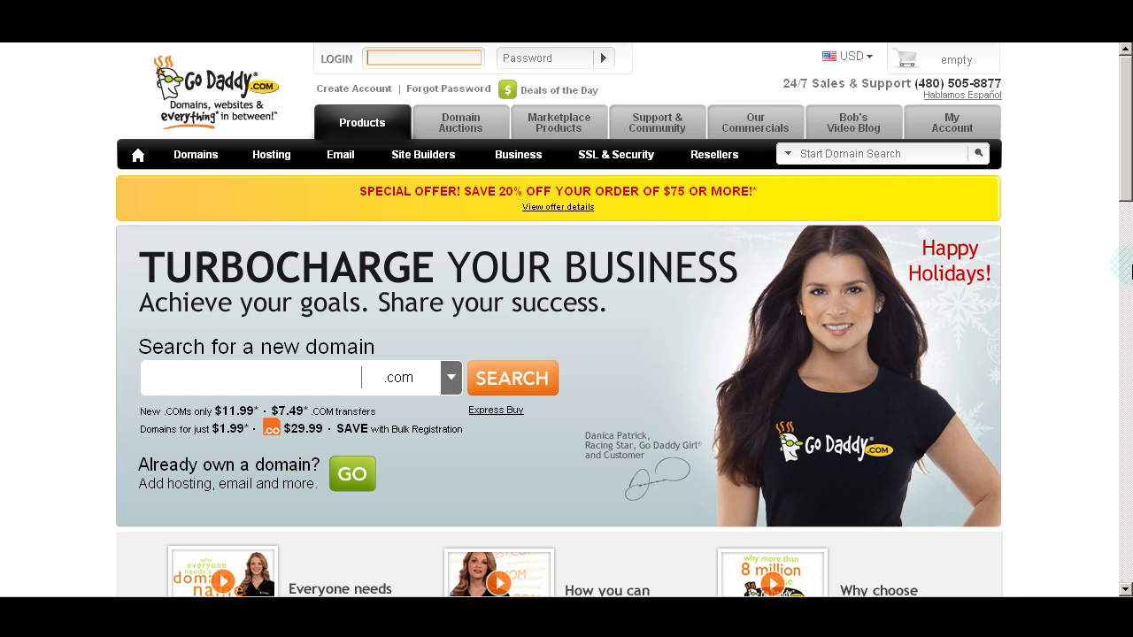
type("majykmike")
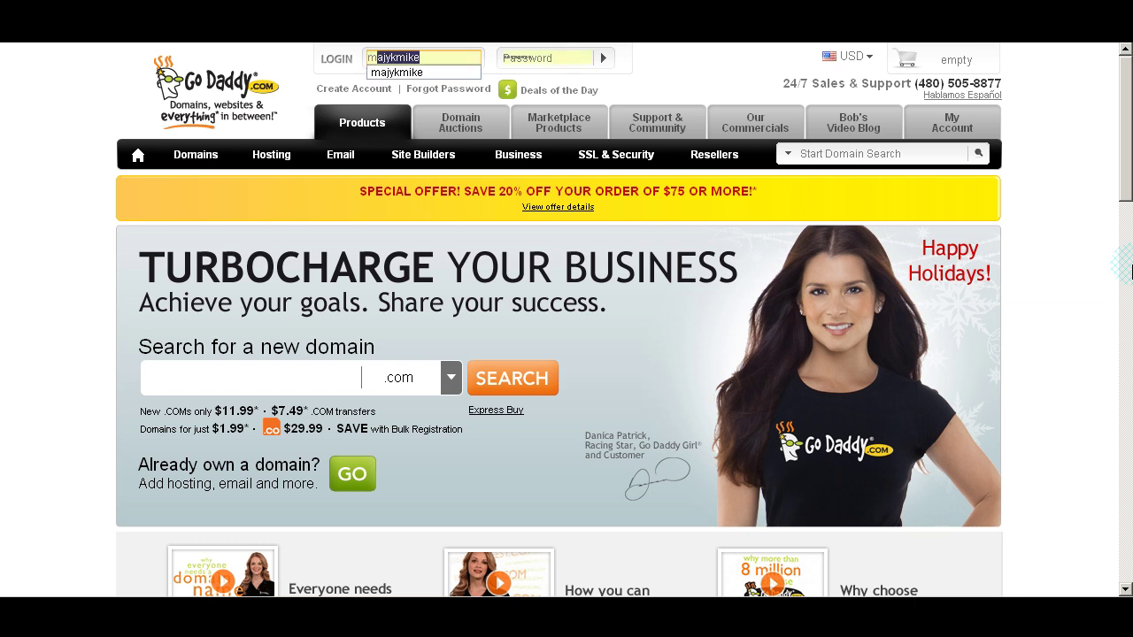
key("Return")
key("Return")
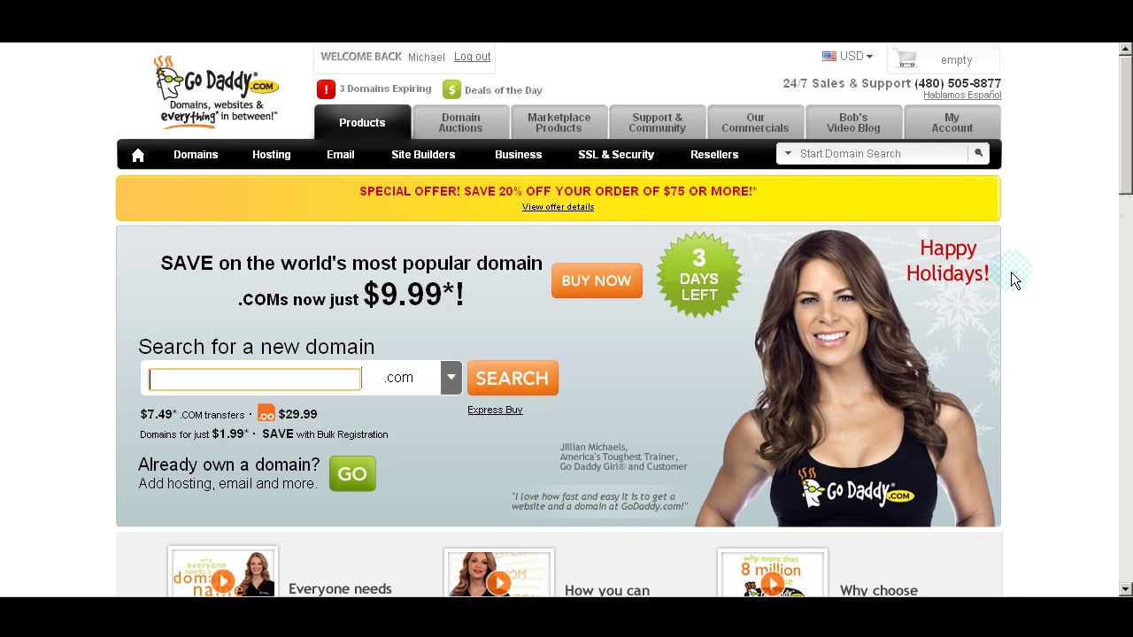
Open My Account to view the owned domains and their expiration dates.
left_click(977, 134)
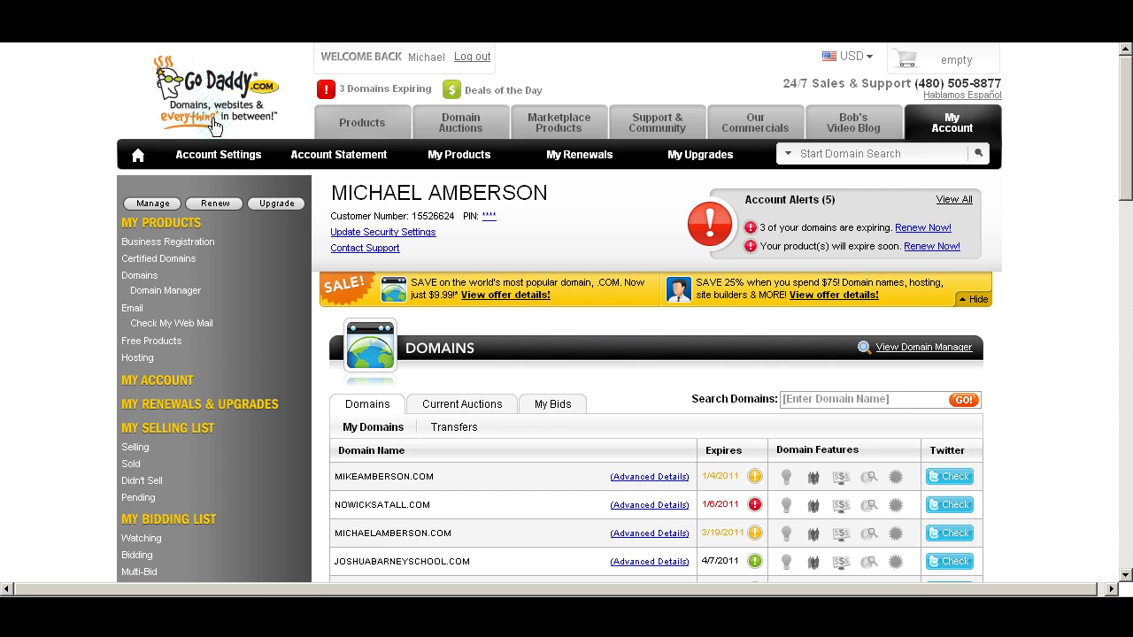
Return to the GoDaddy homepage and focus the 'Search for a new domain' box.
left_click(210, 86)
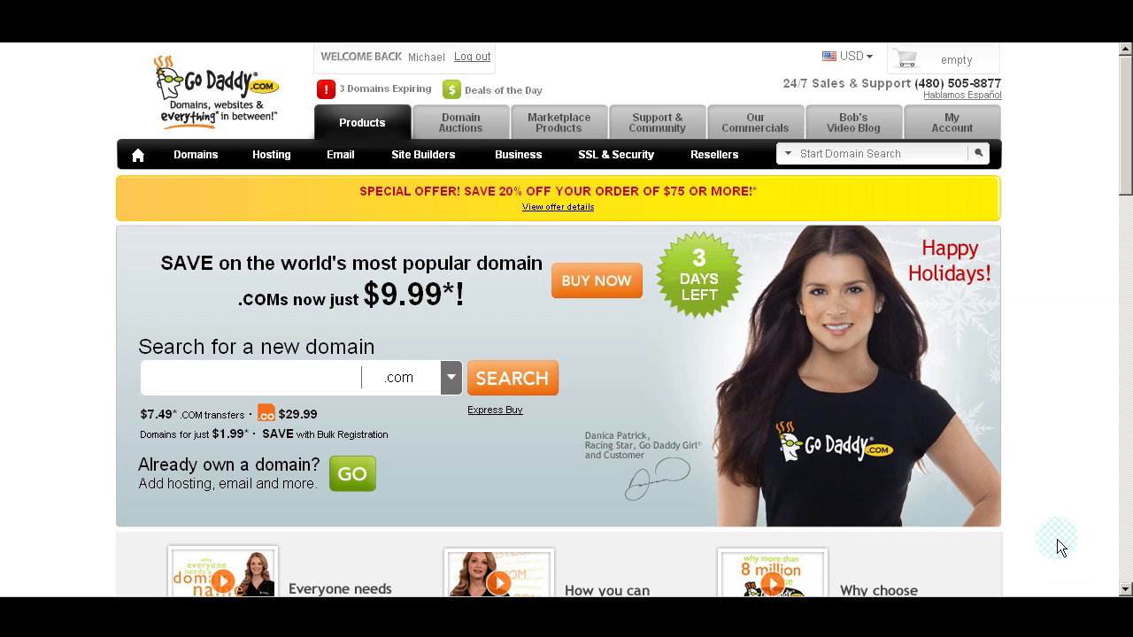
left_click(375, 383)
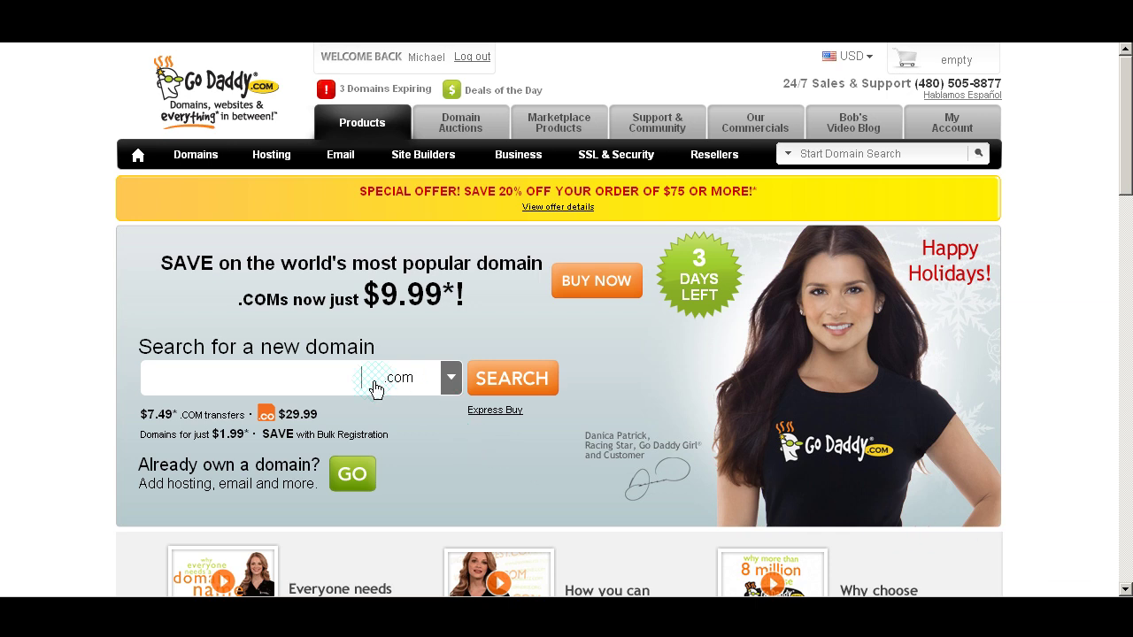
left_click(314, 379)
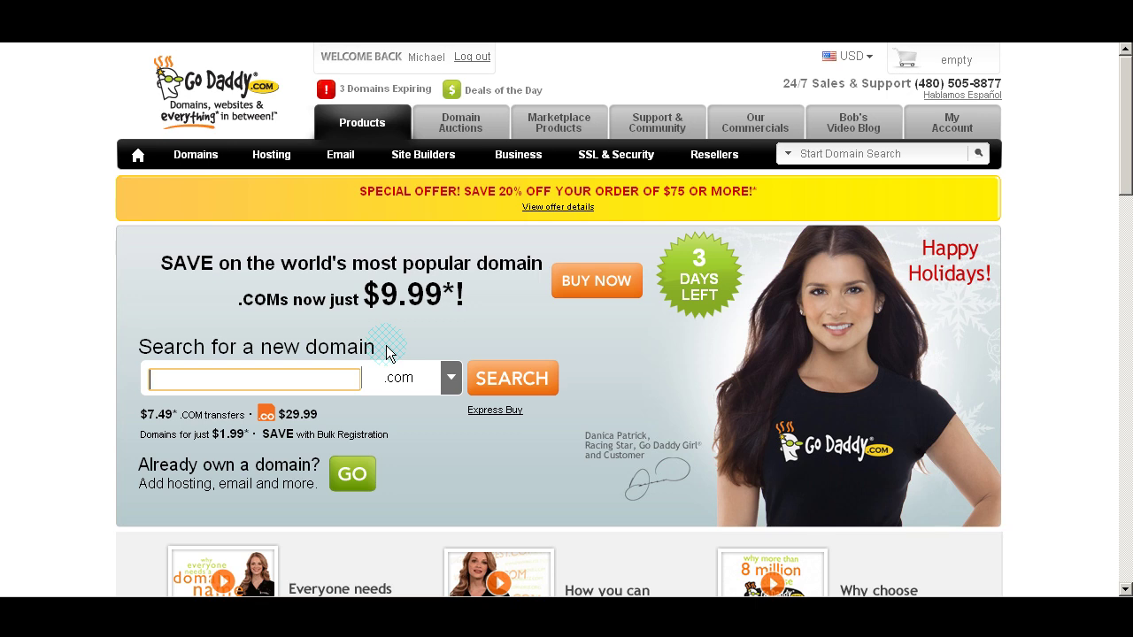
Search for gettingyourfirstwebsite.com and add the available domain for registration at $11.99/yr.
type("gettingyourf")
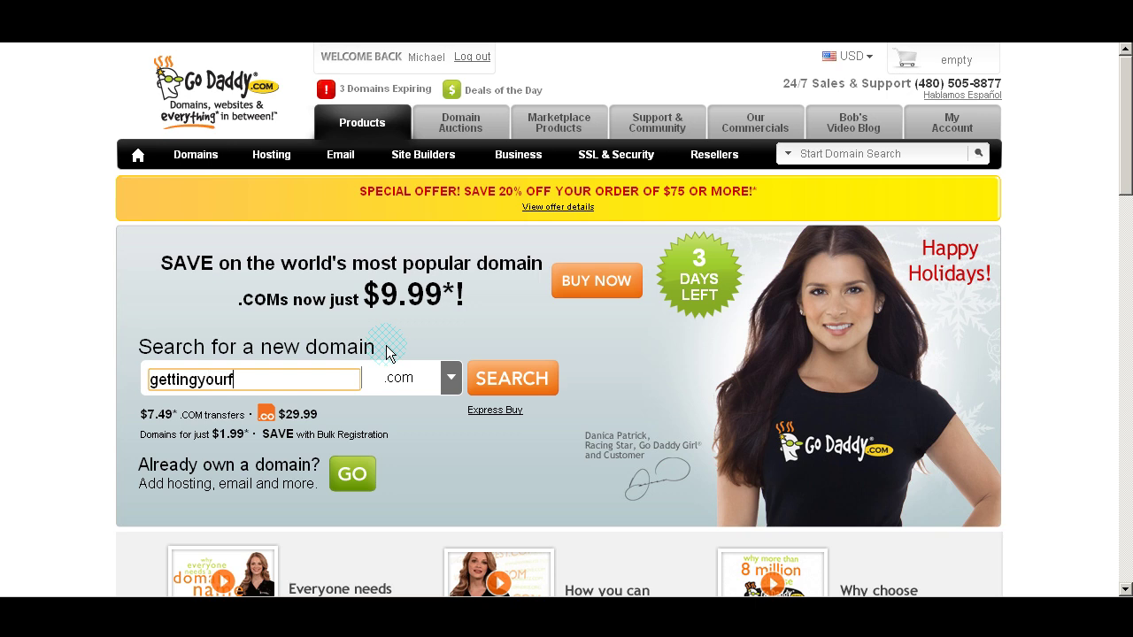
type("irstwebsite")
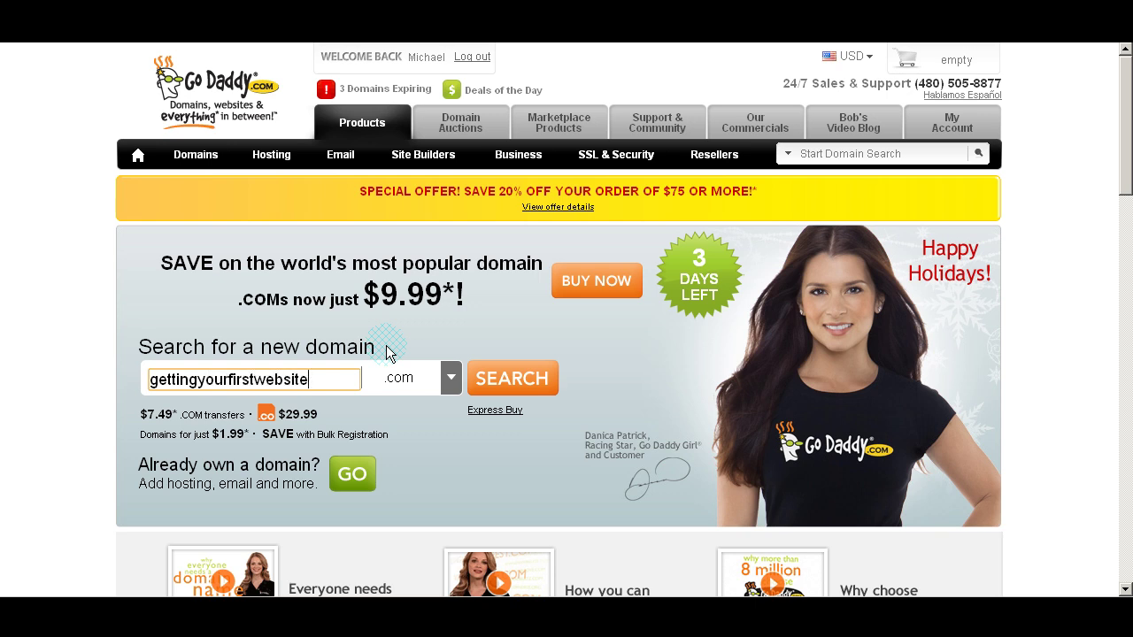
left_click(511, 382)
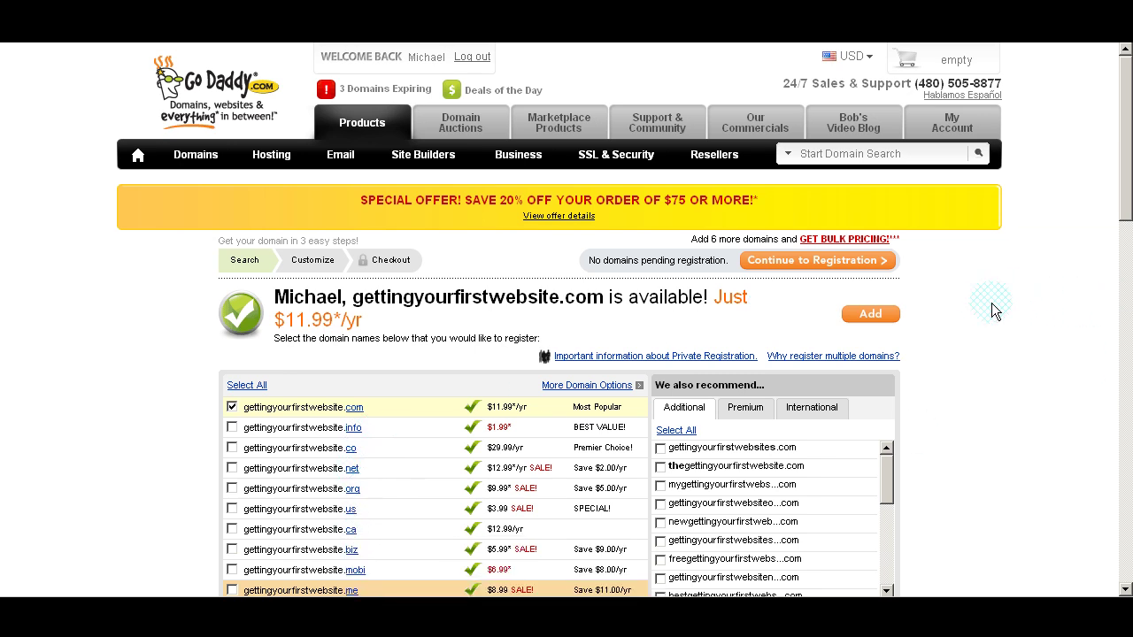
left_click(874, 315)
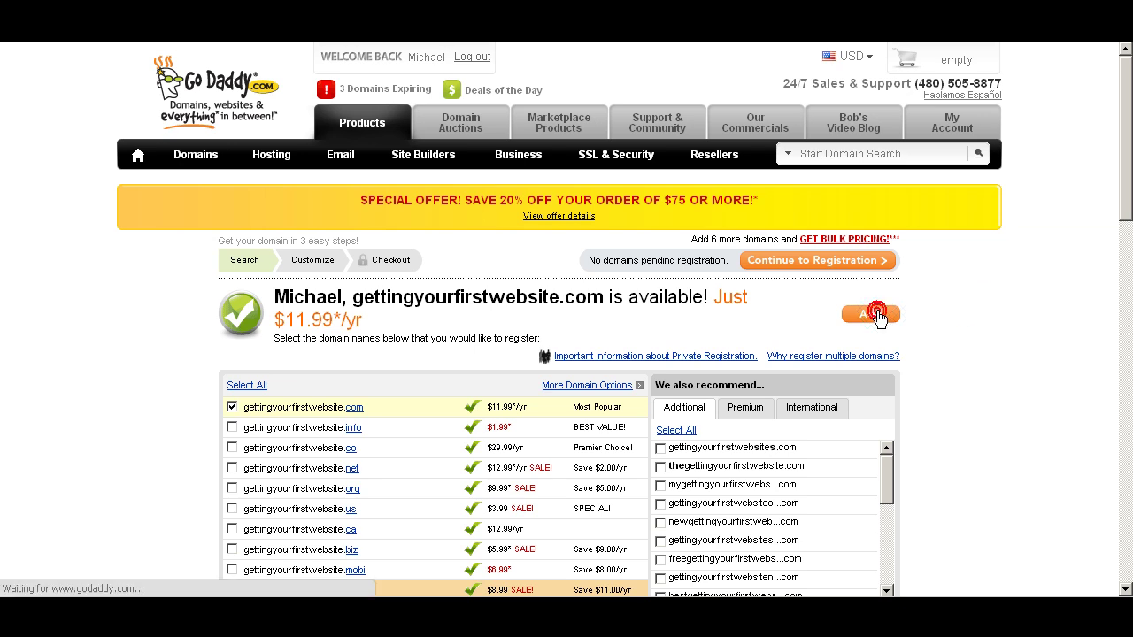
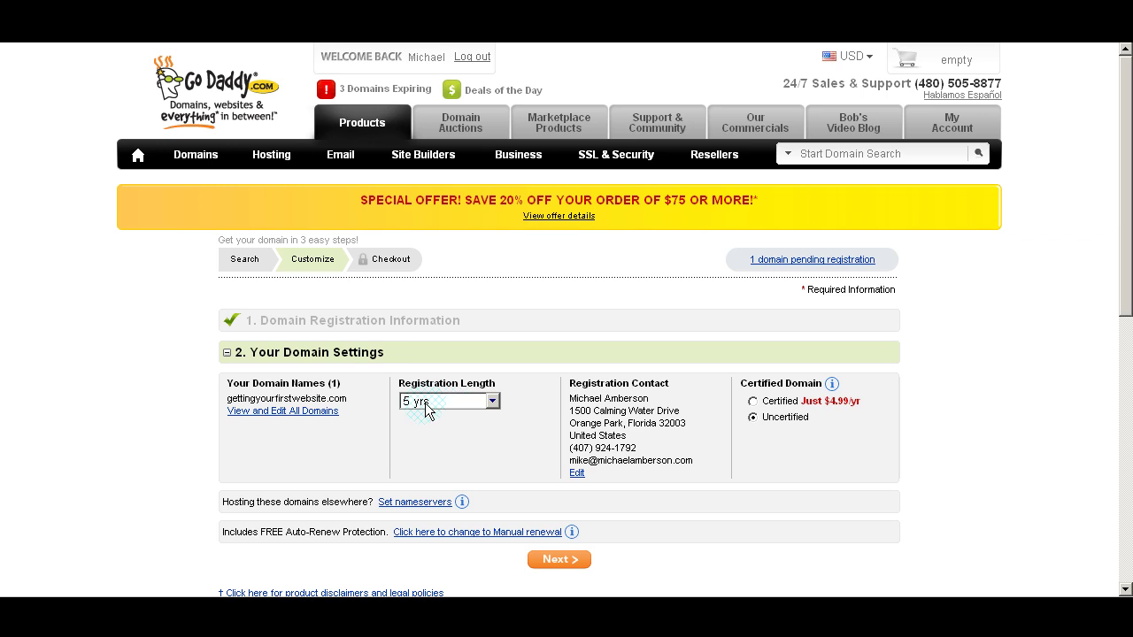
Set gettingyourfirstwebsite.com's registration length to 1 year and leave it Uncertified.
left_click(493, 402)
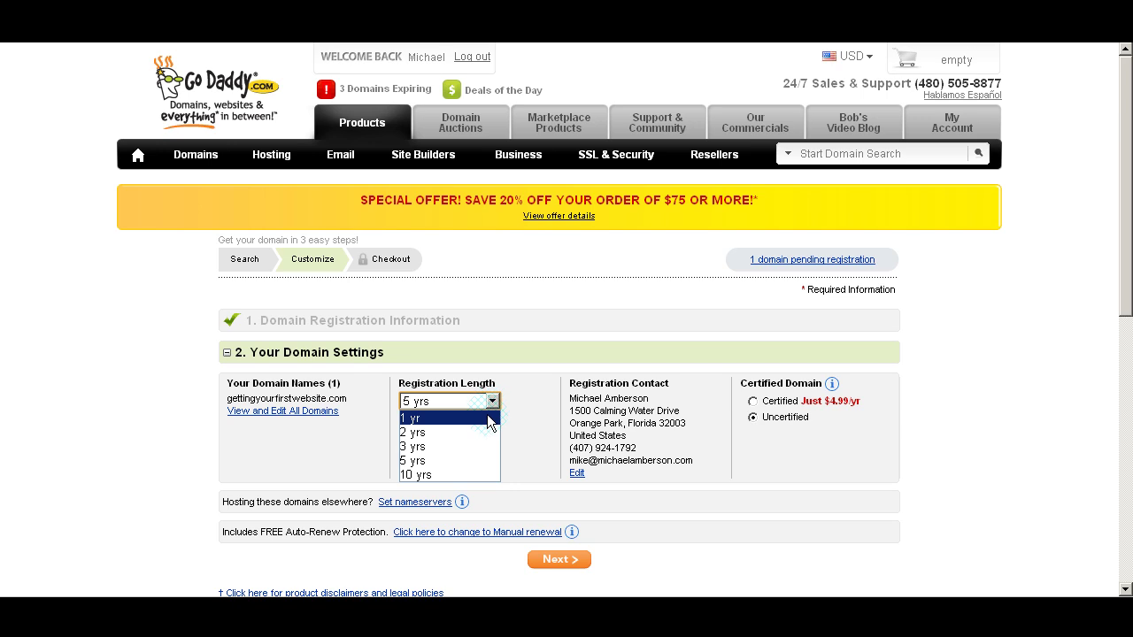
left_click(489, 420)
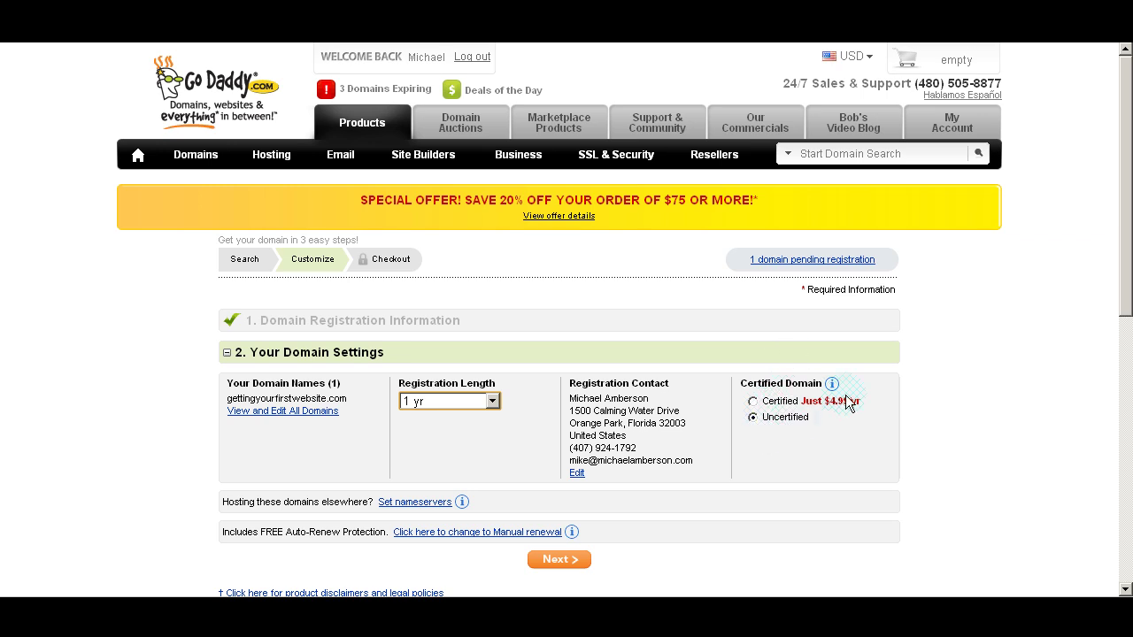
mouse_move(832, 386)
Move past the privacy options, keeping Standard public registration, to the Activate Your Domain step.
left_click(565, 561)
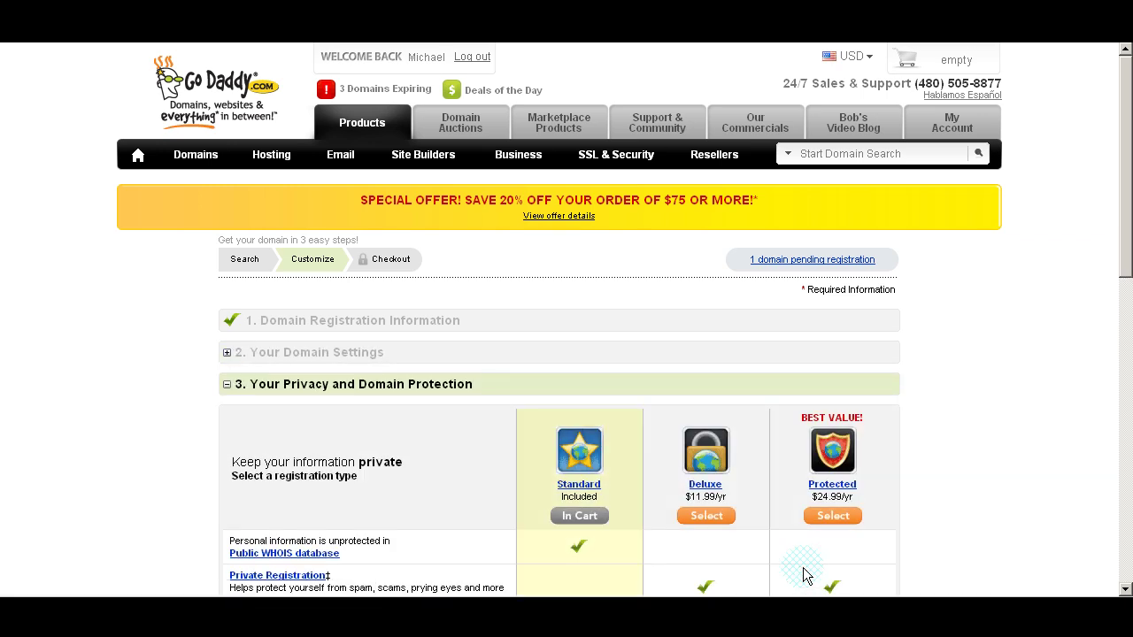
left_click_drag(1117, 235, 1119, 359)
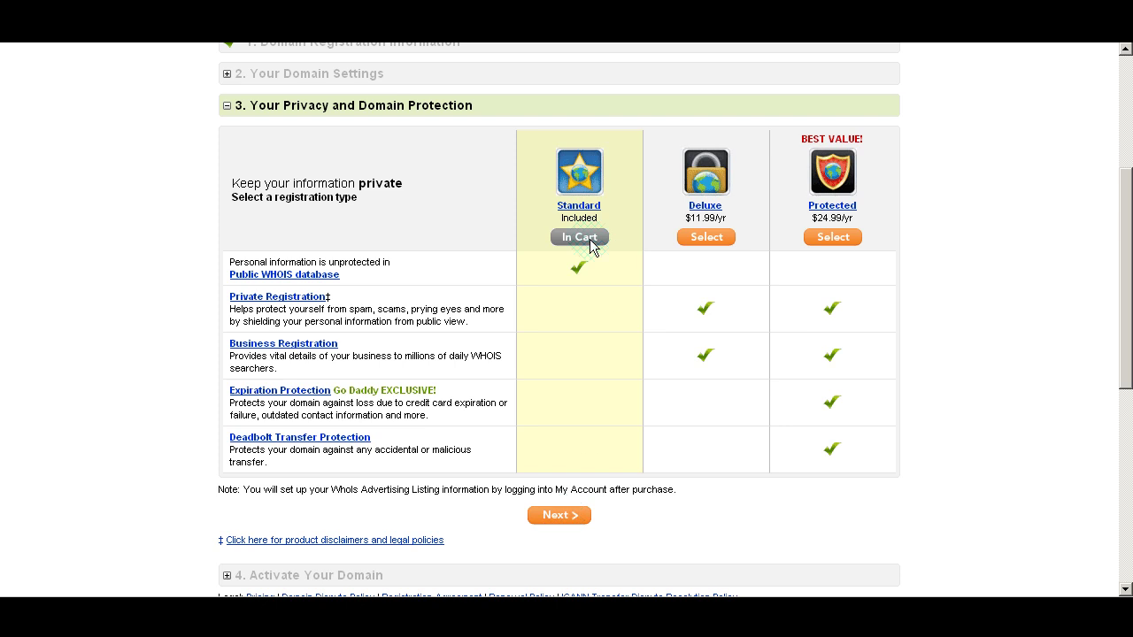
left_click(566, 517)
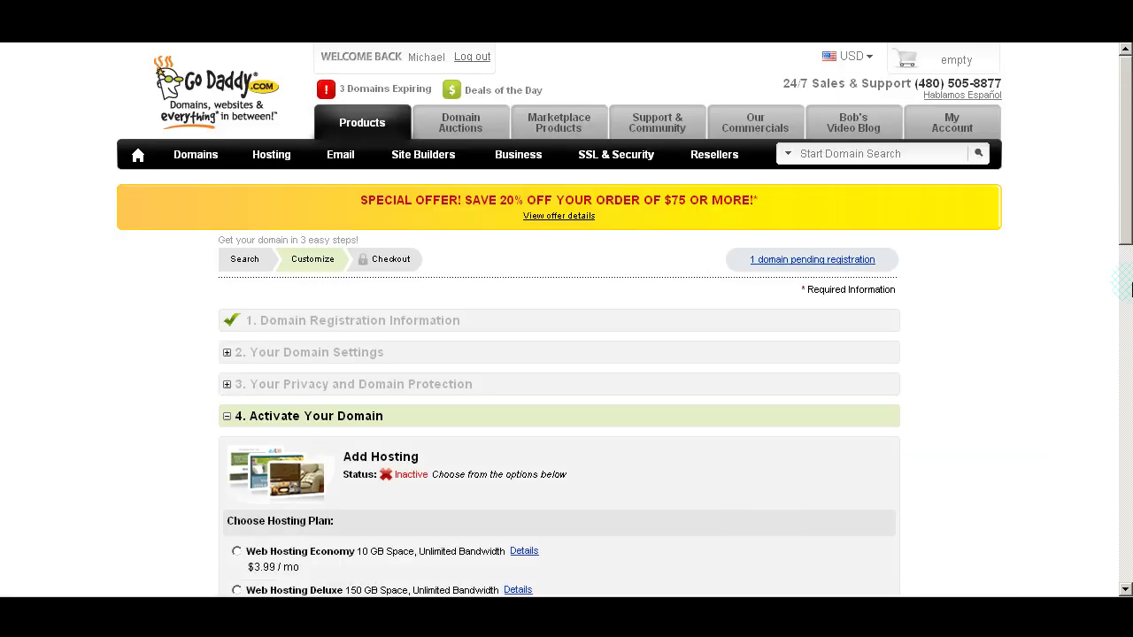
Skip the hosting and email add-ons and continue to the cart review.
left_click_drag(1125, 219, 1124, 409)
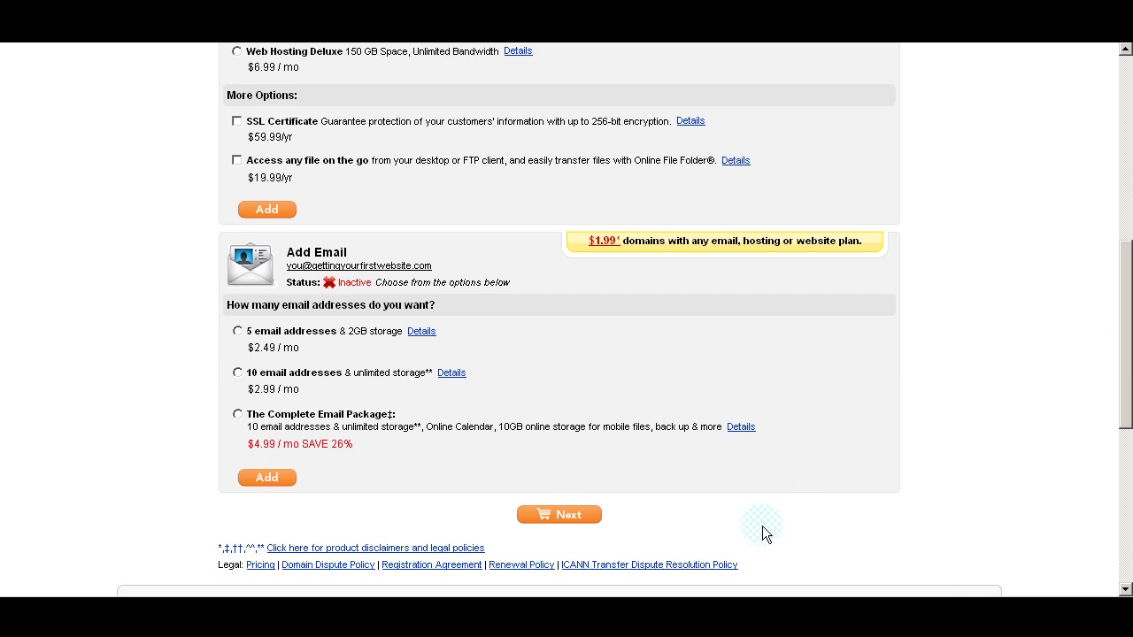
left_click(573, 518)
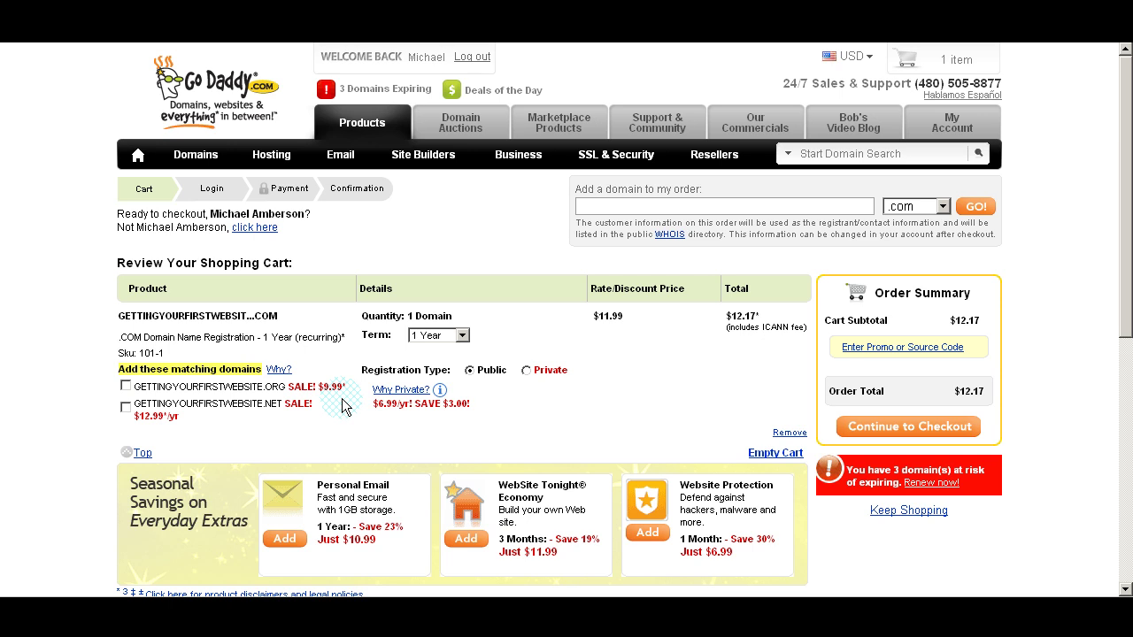
Continue to checkout from the Order Summary to reach the Payment step.
left_click(915, 432)
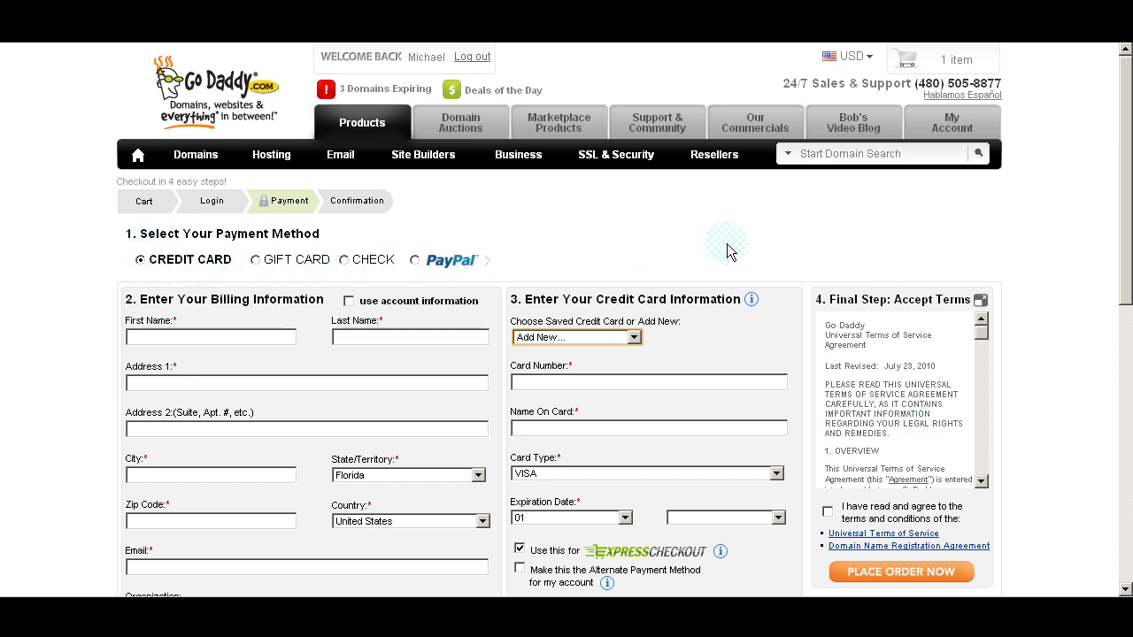
Fill billing details from the account information and pay with a saved card.
left_click_drag(1126, 212, 3, 507)
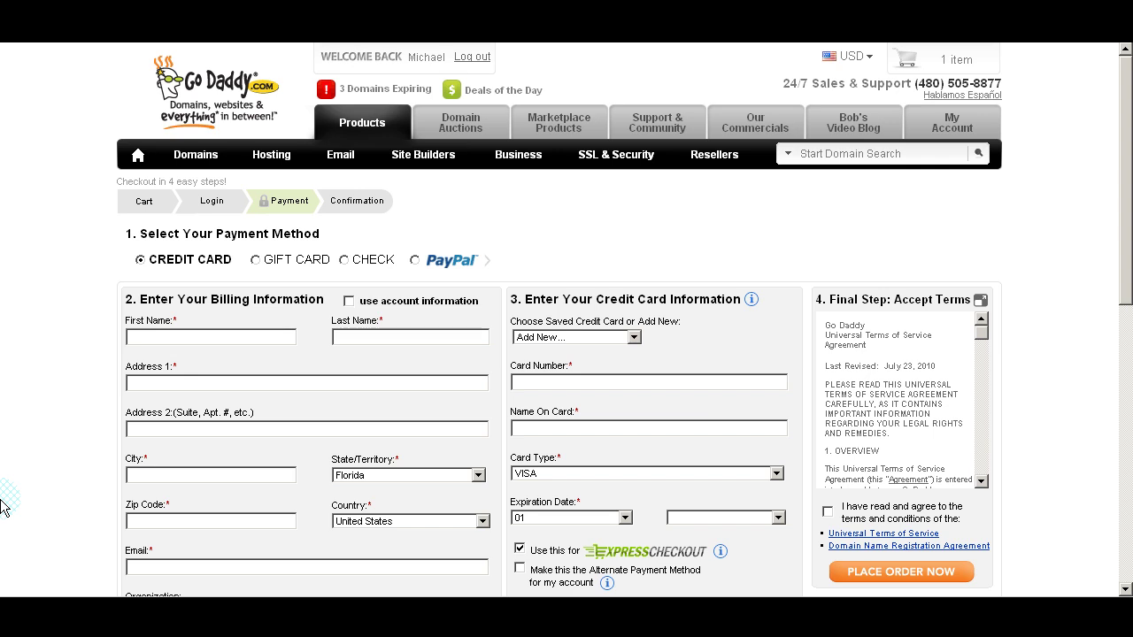
left_click(349, 301)
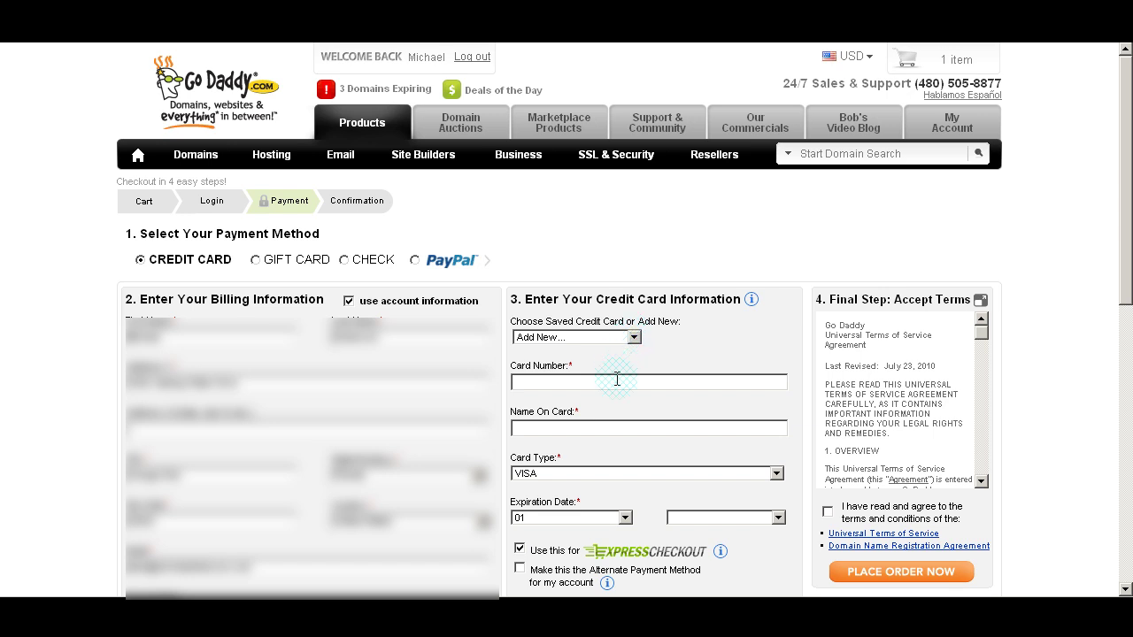
left_click(634, 337)
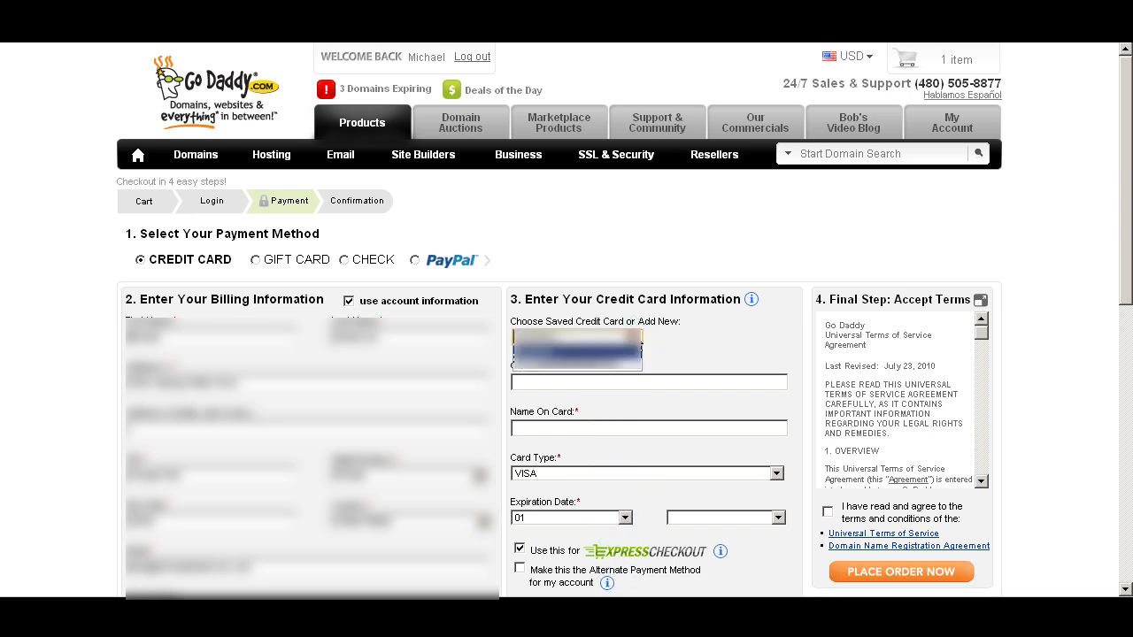
left_click(620, 371)
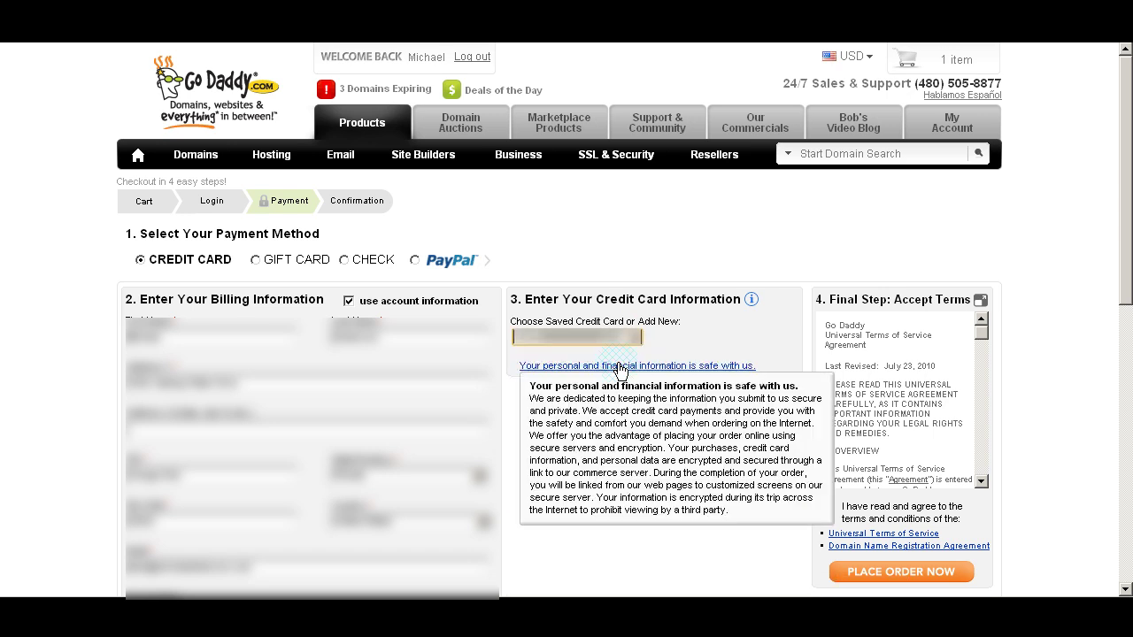
Agree to the terms of service and place the domain order.
left_click_drag(981, 330, 987, 476)
left_click(826, 512)
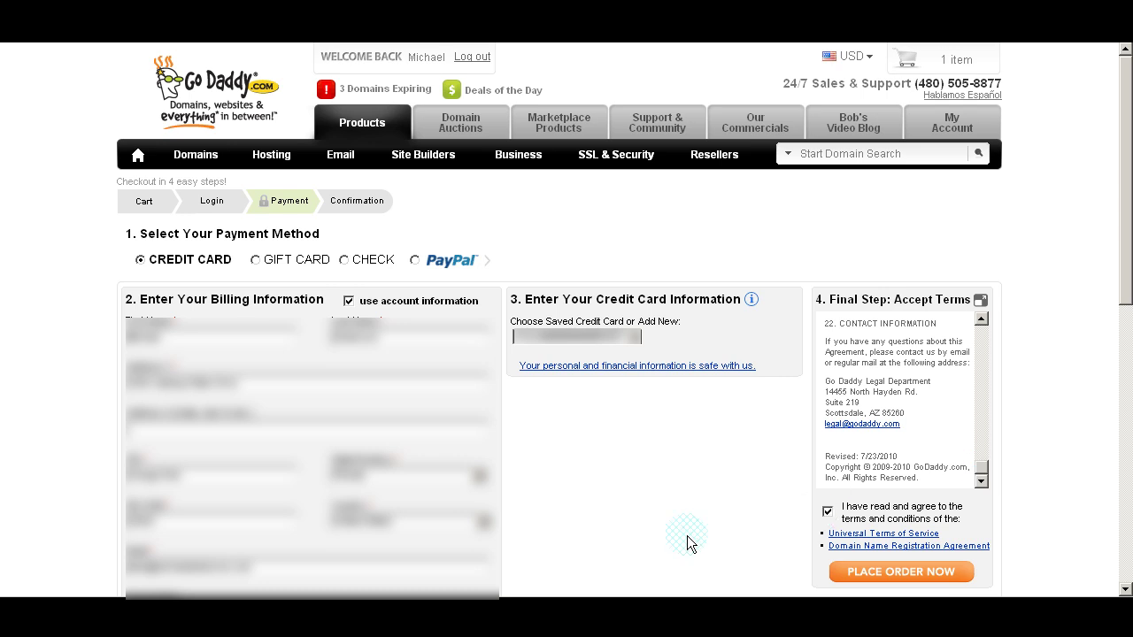
left_click(917, 581)
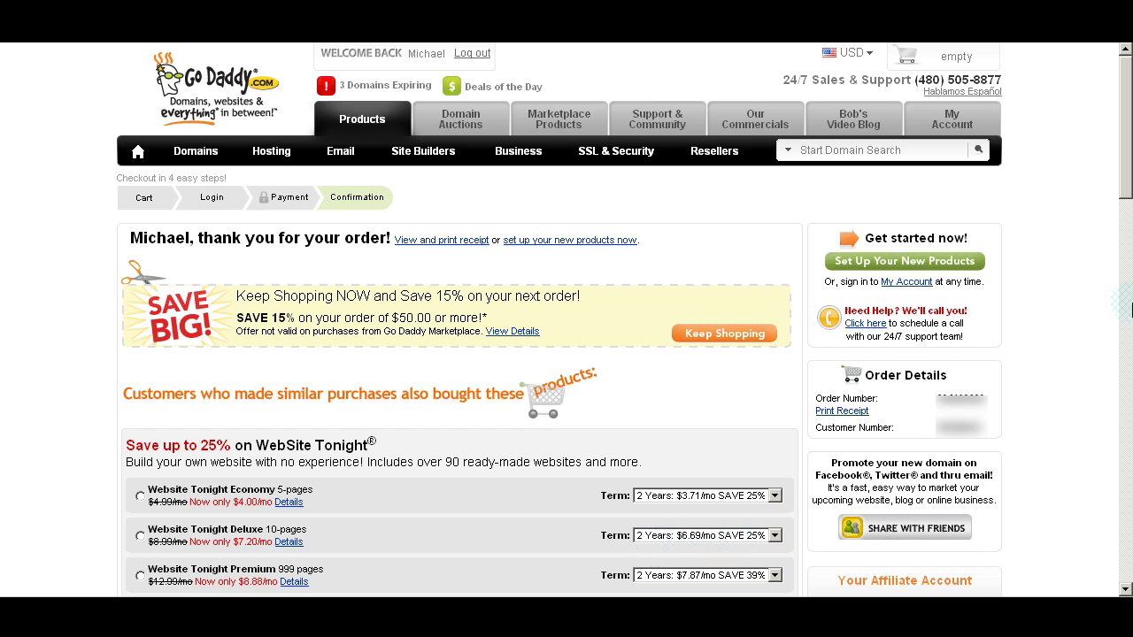
Go to the My Account overview listing the account's domains.
mouse_move(1130, 178)
left_mouse_down()
mouse_move(1122, 442)
mouse_move(1122, 173)
left_mouse_up()
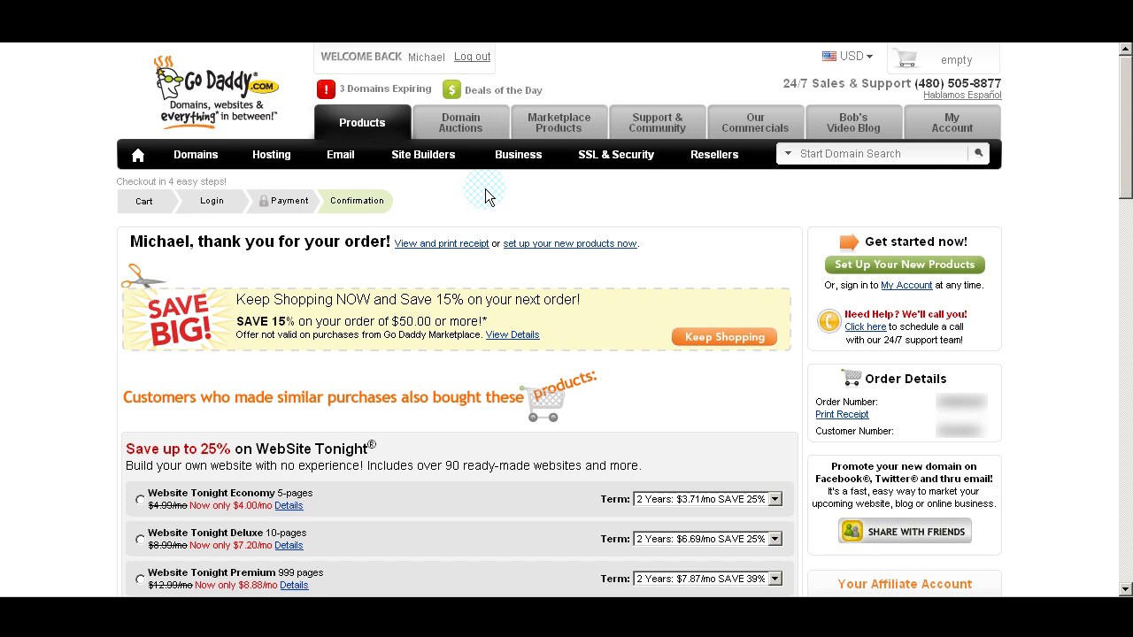
left_click(950, 131)
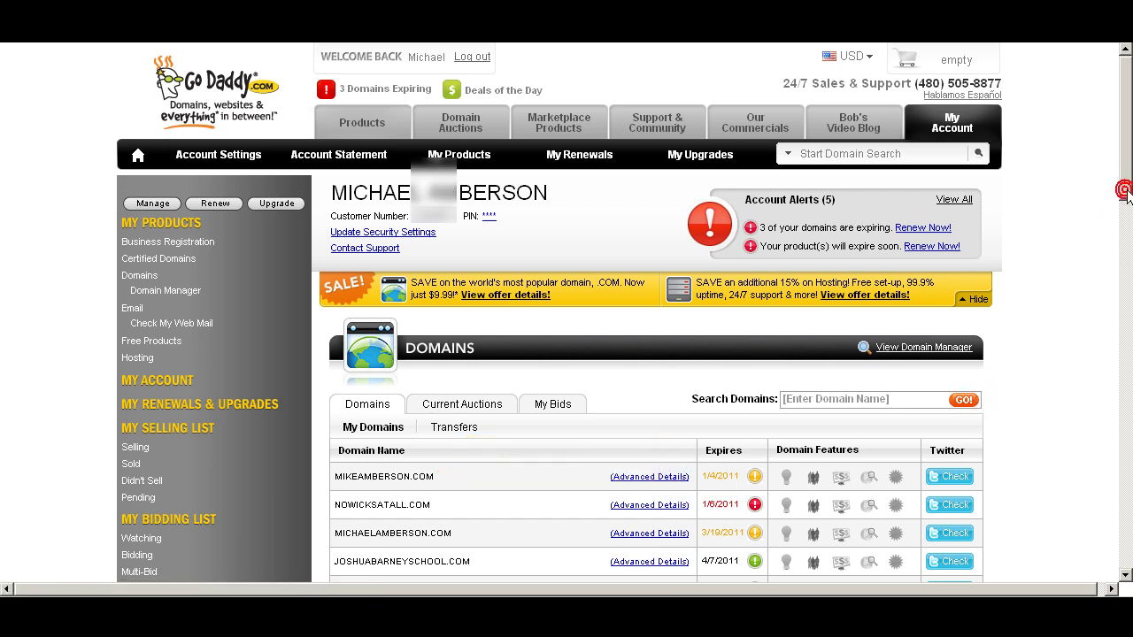
Open the Domain Manager from the Domains section of the sidebar.
scroll(1127, 203, "down", 1)
scroll(1126, 203, "down", 1)
scroll(1128, 196, "up", 2)
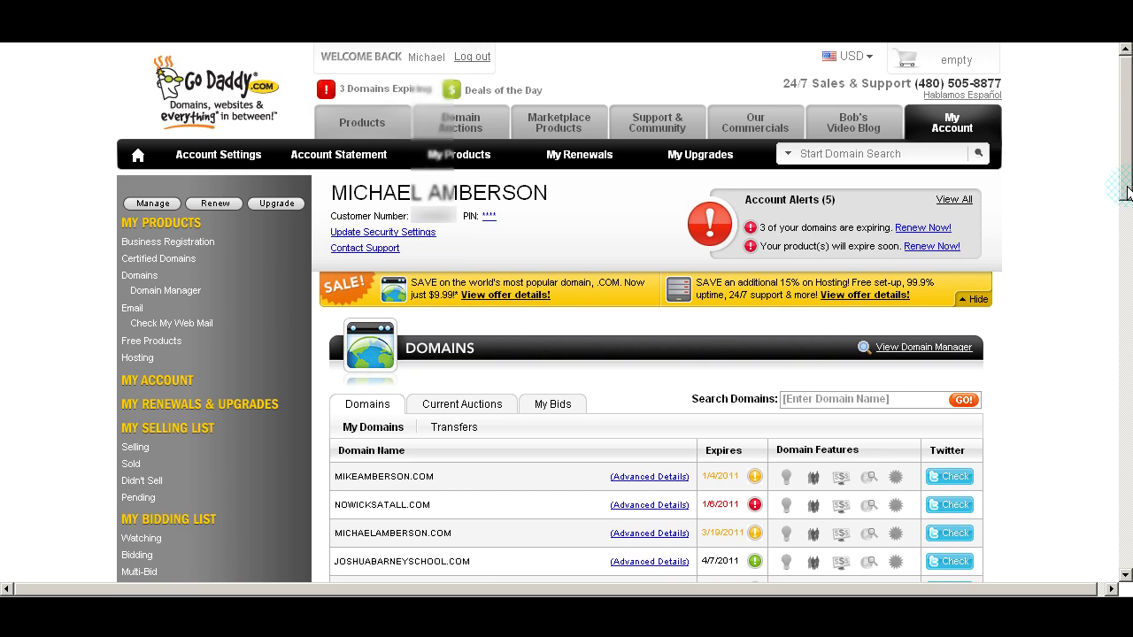
scroll(1127, 193, "down", 3)
scroll(1127, 213, "down", 3)
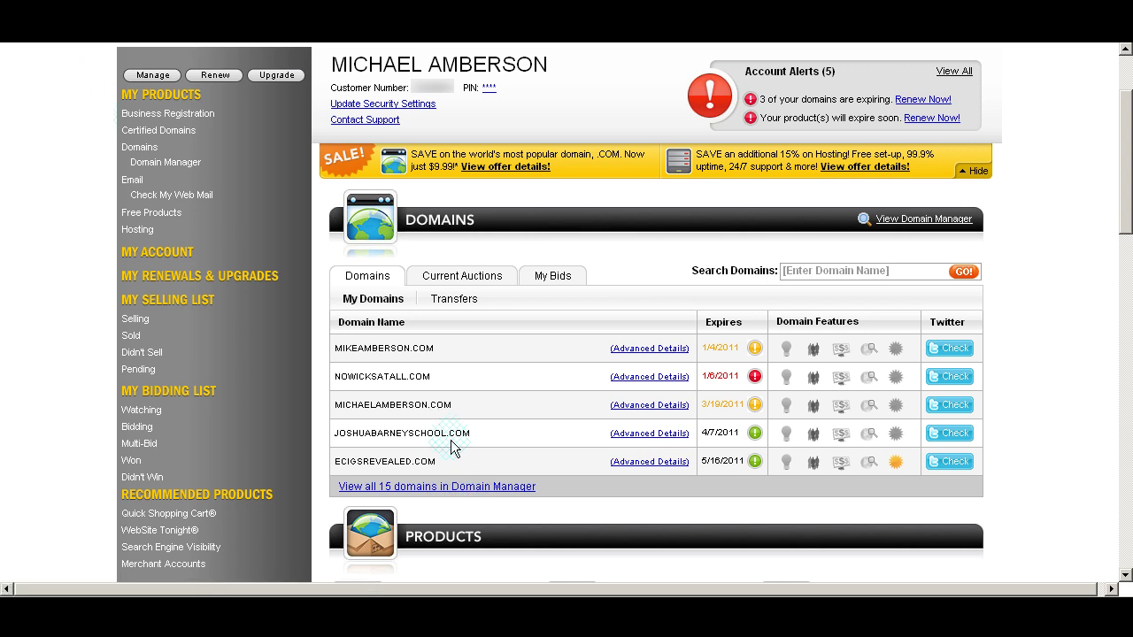
left_click(188, 166)
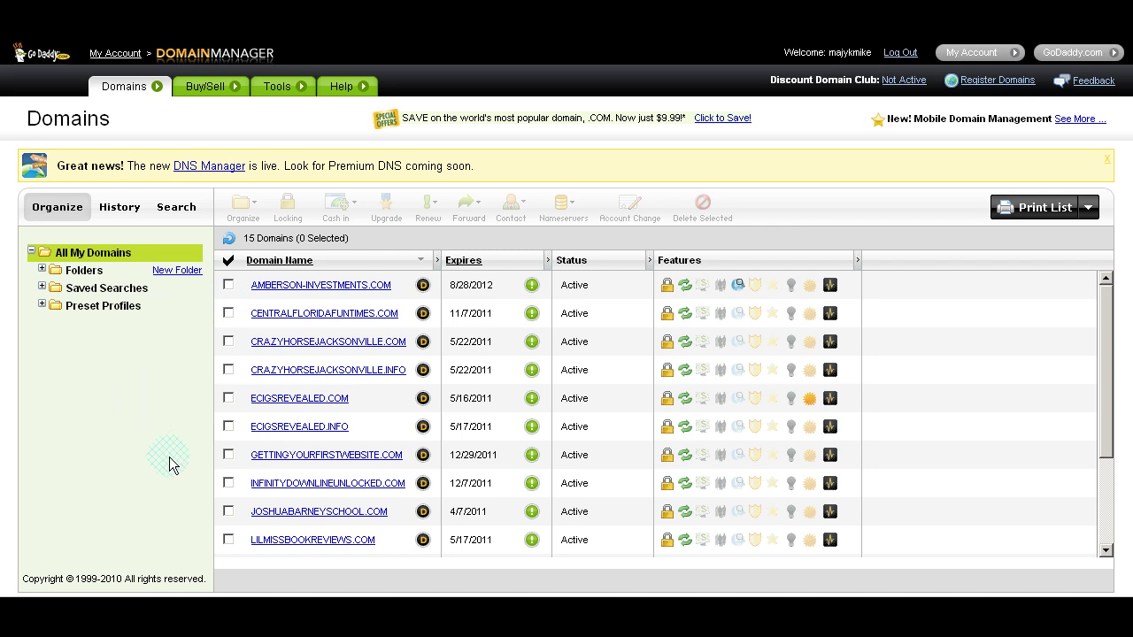
Select GETTINGYOURFIRSTWEBSITE.COM and bring up Forward Domain settings for it.
left_click(228, 455)
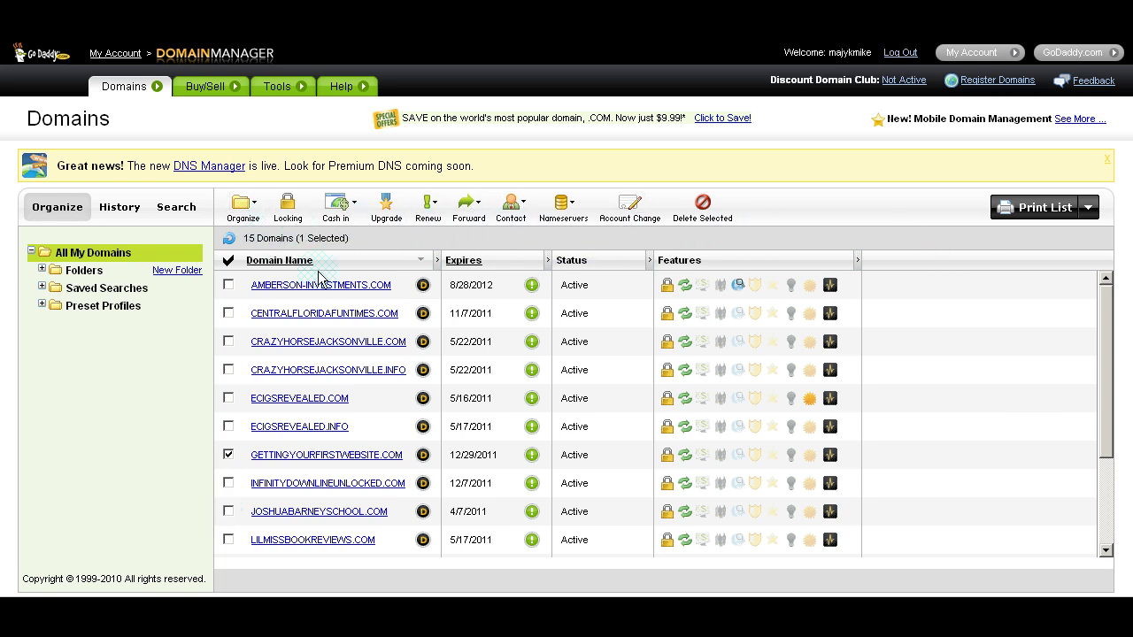
left_click(482, 217)
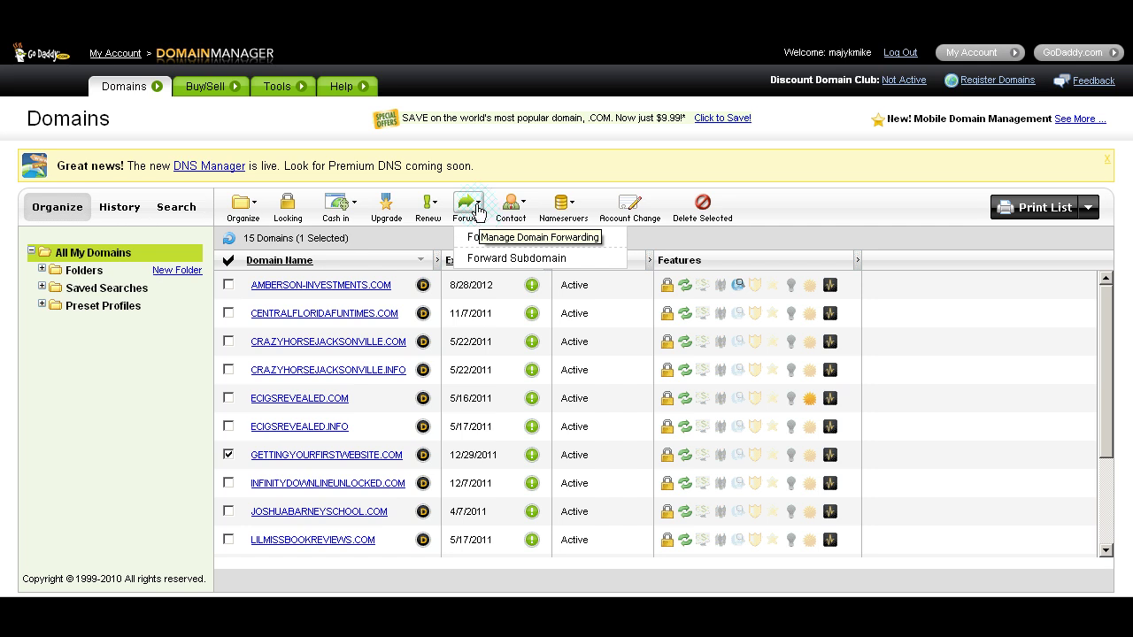
left_click(513, 238)
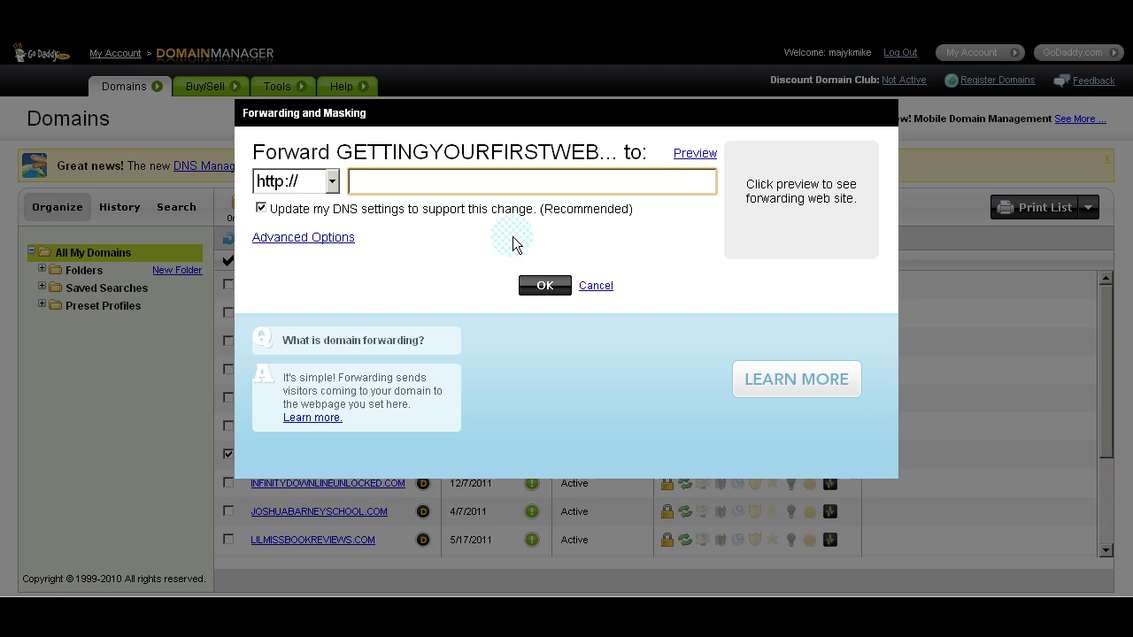
Enter mikeamberson.com as the forwarding destination and confirm it.
left_click(435, 183)
type("mikeamberson.com")
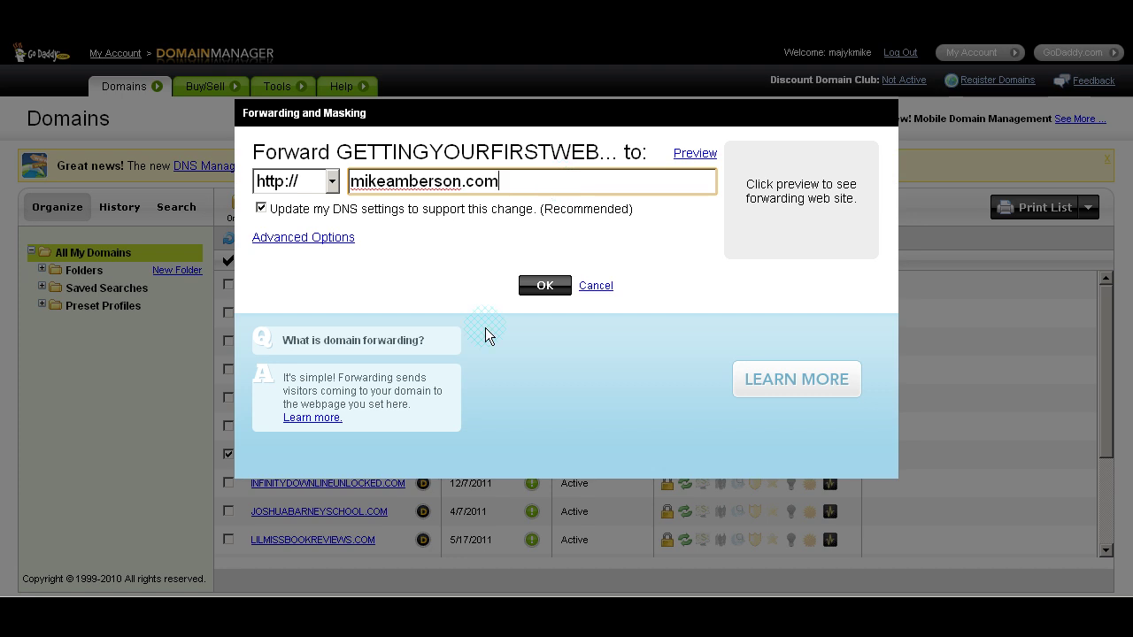
left_click(543, 288)
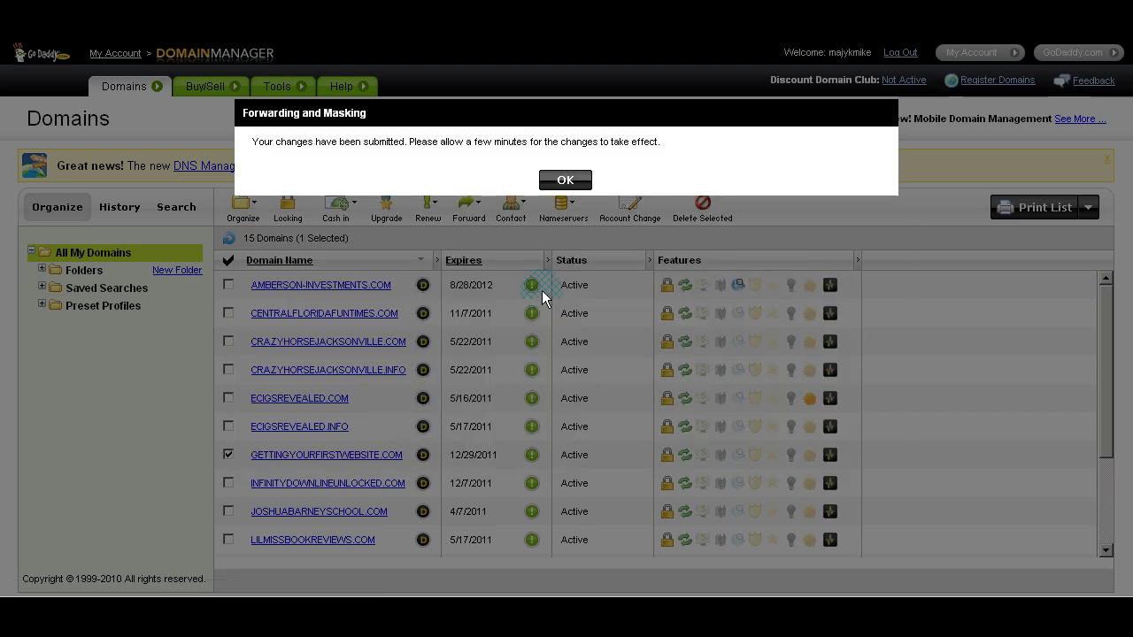
Dismiss the 'changes have been submitted' forwarding notice.
left_click(568, 180)
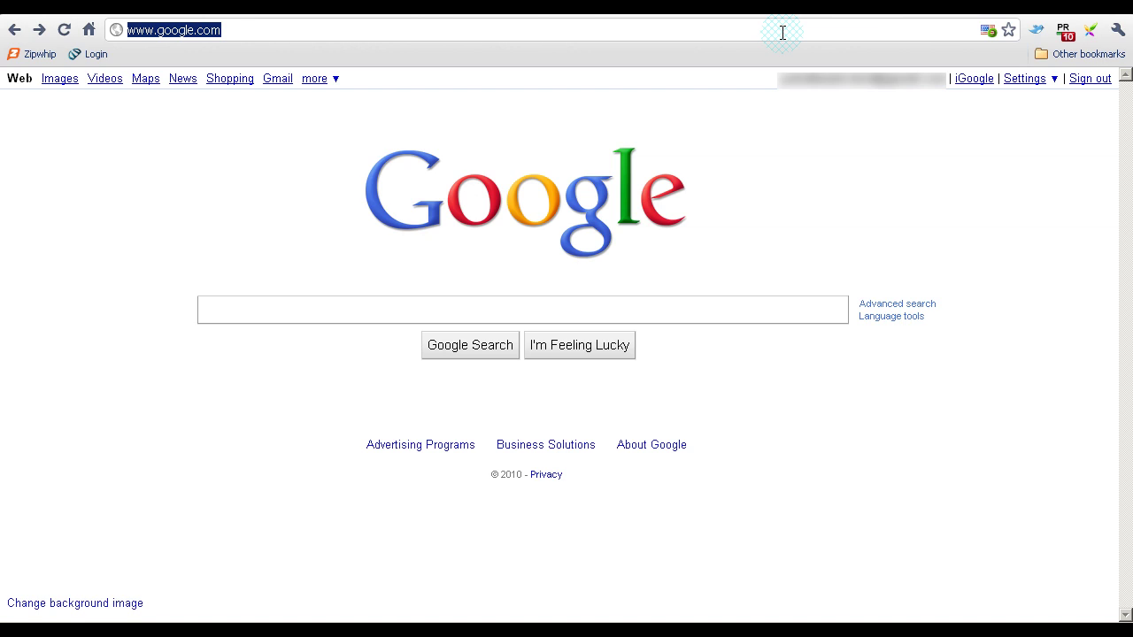
Load gettingyourfirstwebsite.com in Chrome and confirm it lands on the mikeamberson.com blog.
type("gettingyour")
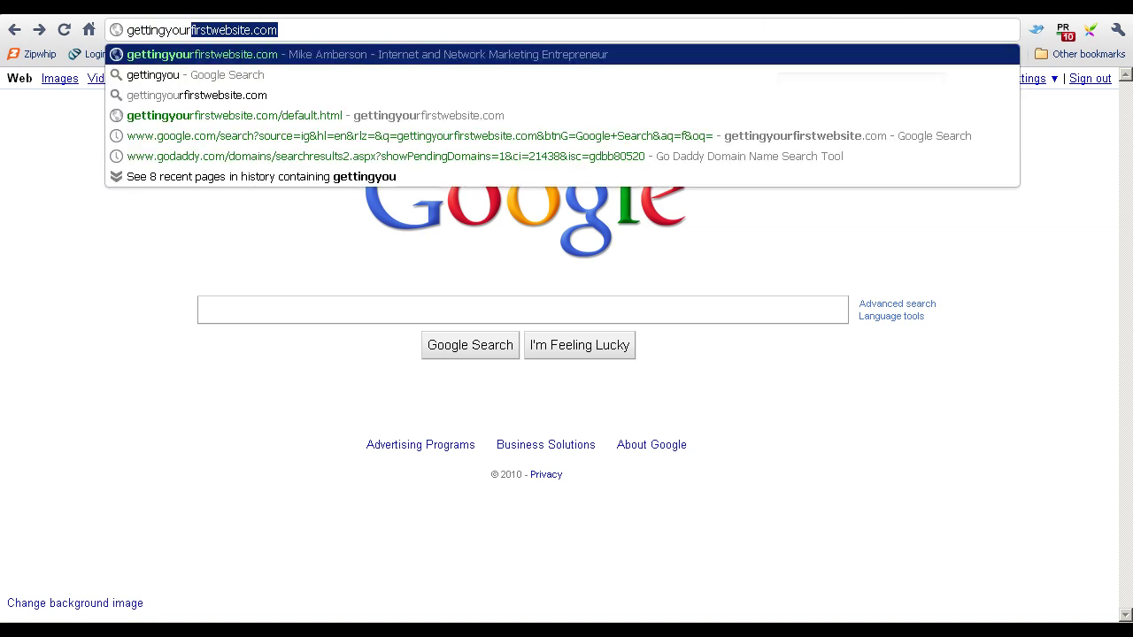
type("firstwebsite.com")
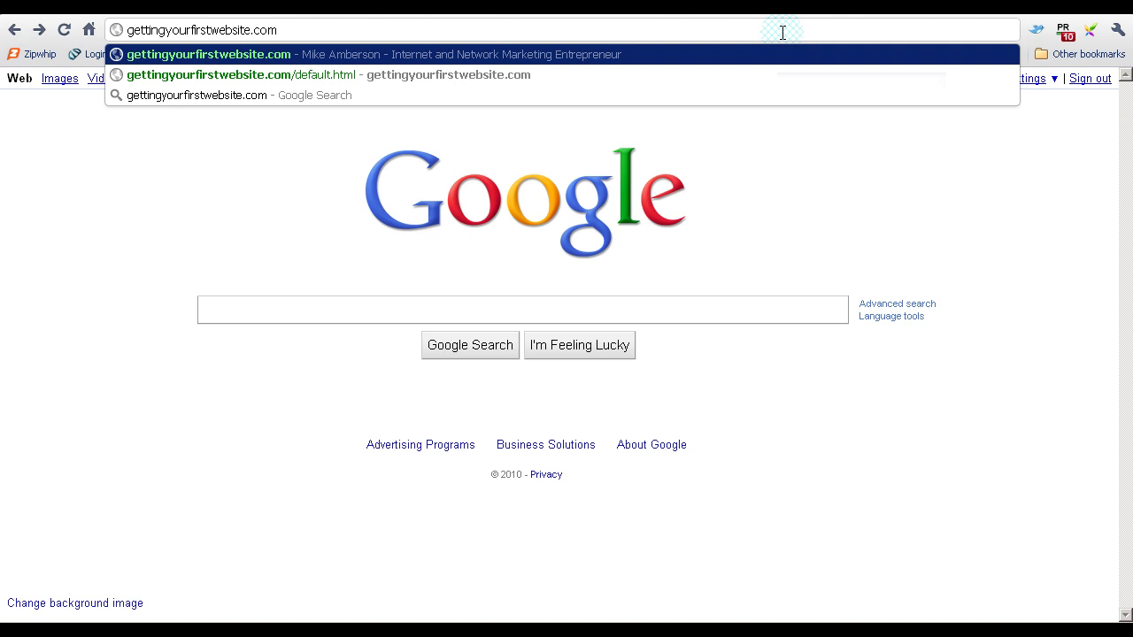
key("Return")
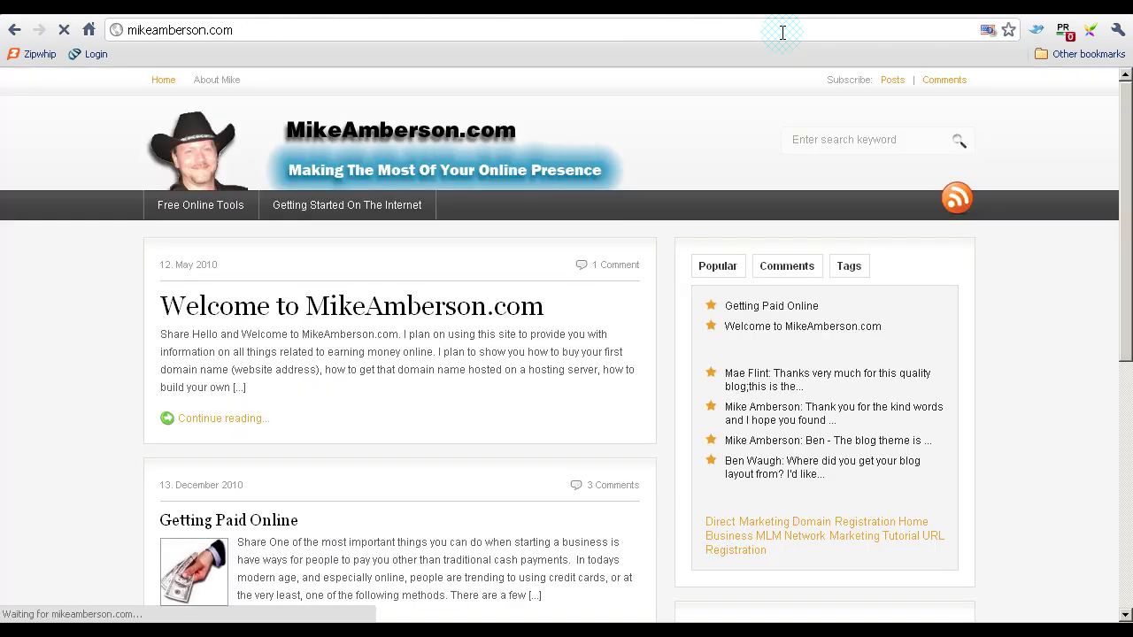